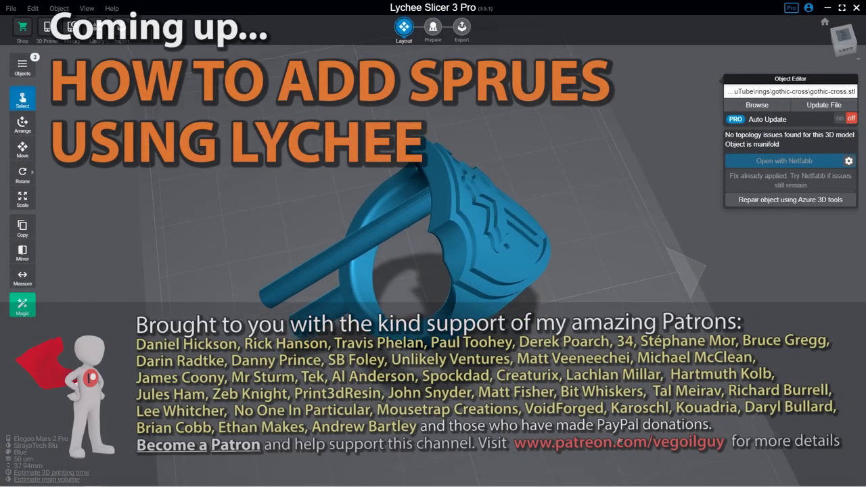
- Try tilting the ring about its X axis, and return its X rotation to 0
drag(620, 441, 620, 380)
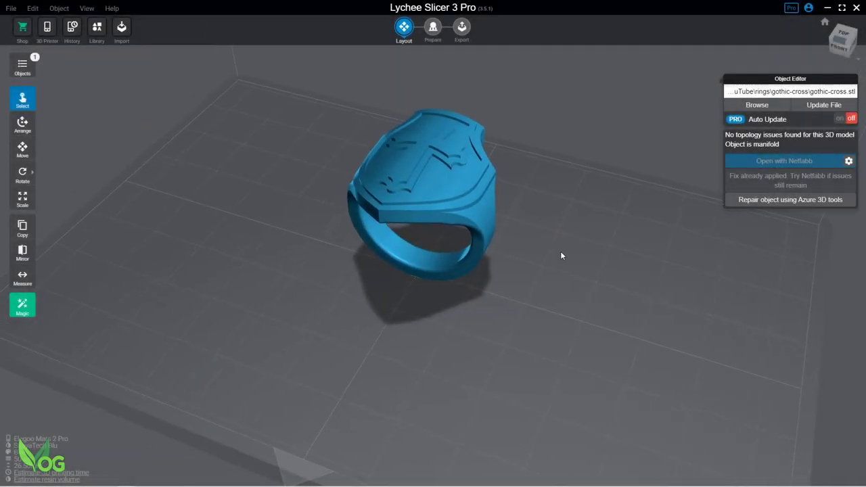
key(r)
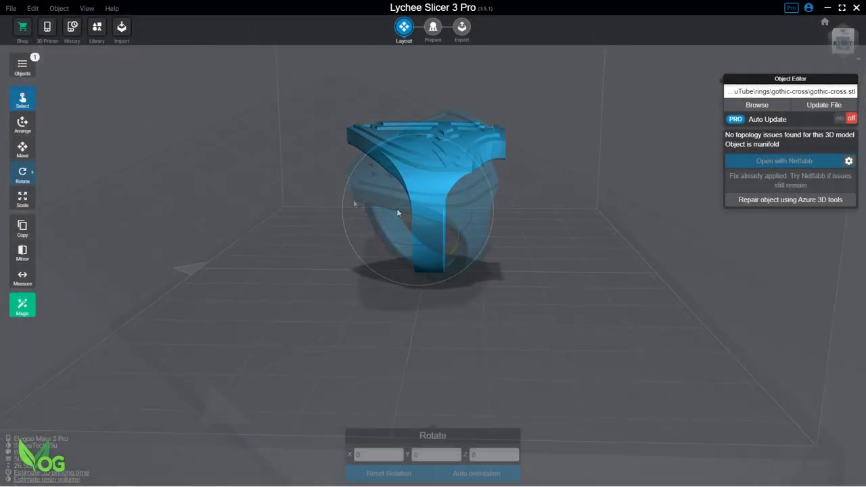
drag(390, 196, 381, 376)
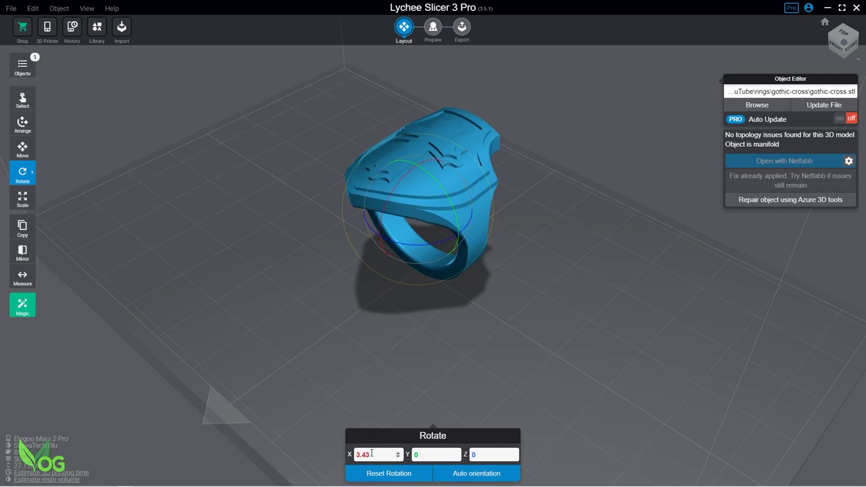
text(0)
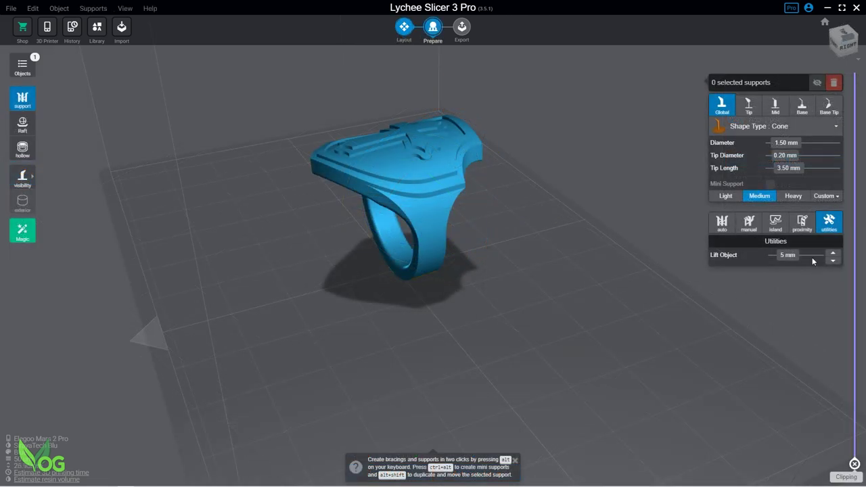
- Lift the ring 10 mm above the build plate in 5 mm increments and return to the layout stage
click(834, 256)
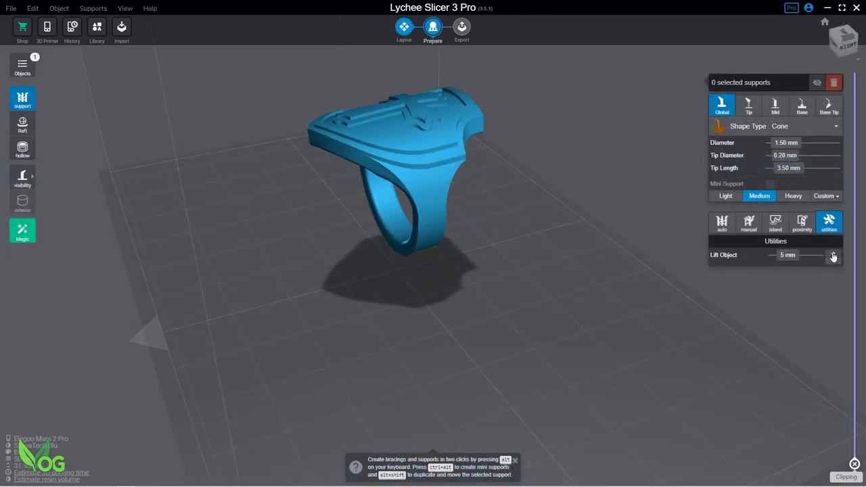
mouse_move(528, 264)
mouse_down()
mouse_move(510, 264)
mouse_move(547, 262)
mouse_move(540, 285)
mouse_move(536, 271)
mouse_up()
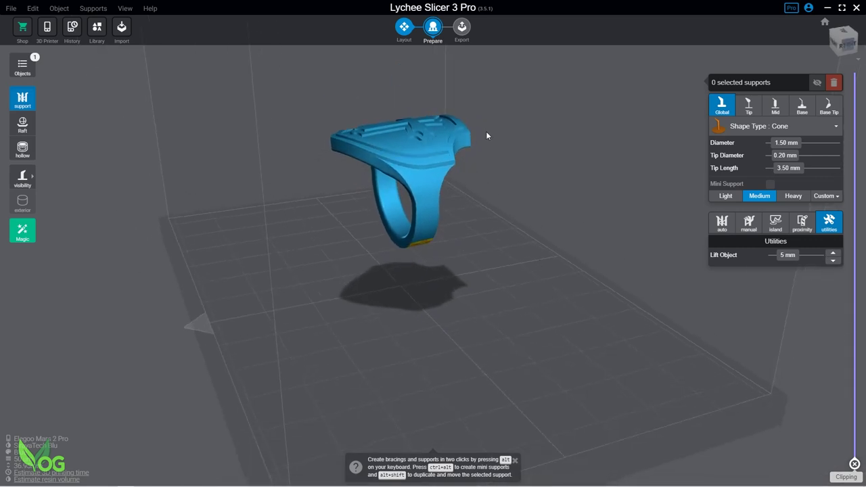
click(405, 29)
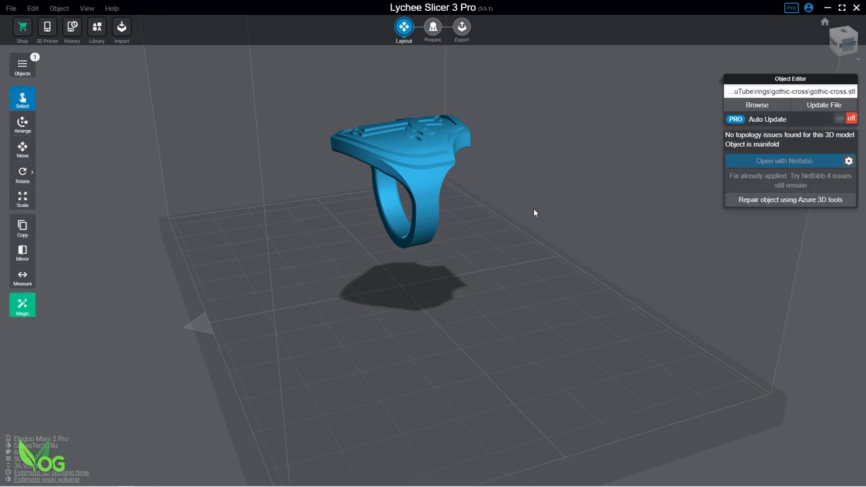
- Add a cylinder primitive from the object library beneath the ring
drag(495, 194, 354, 197)
drag(372, 229, 477, 266)
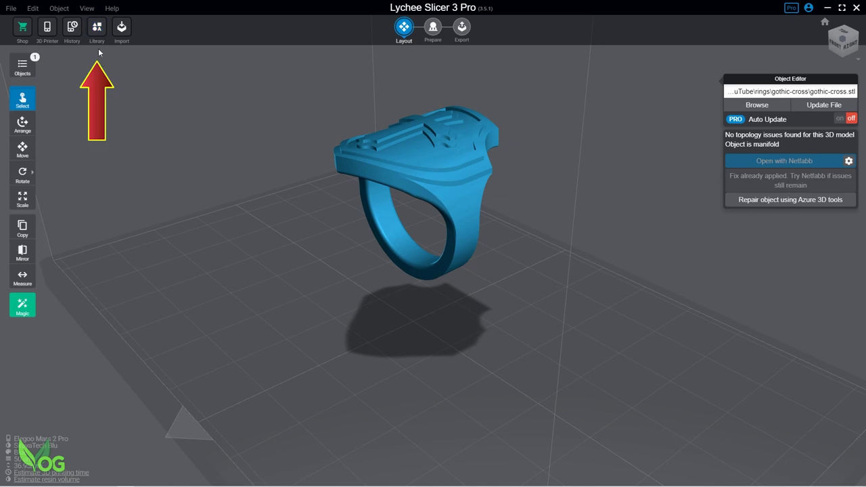
click(97, 28)
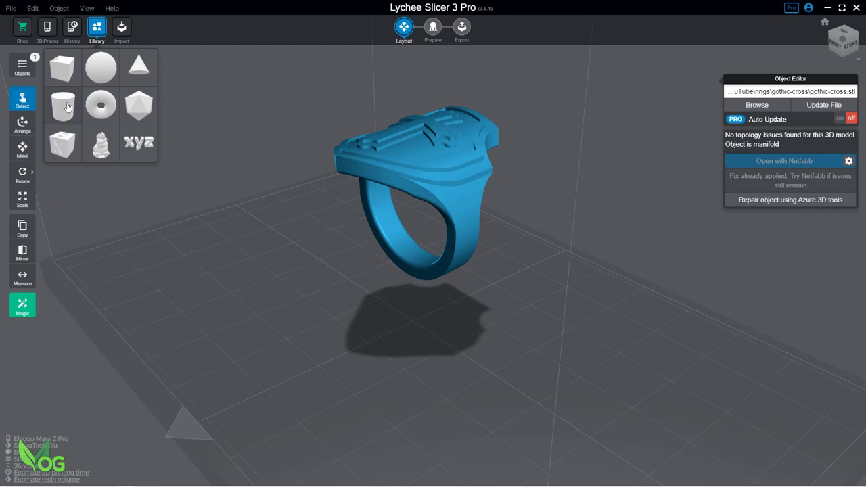
click(68, 107)
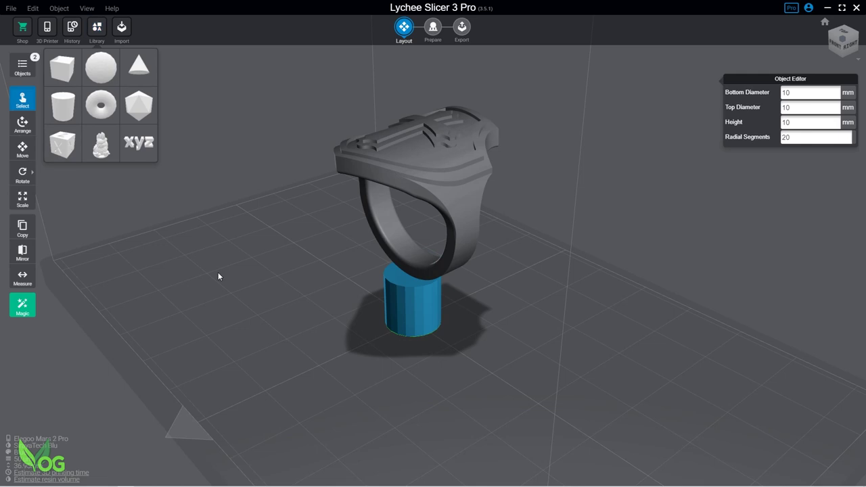
right_drag(643, 379, 626, 384)
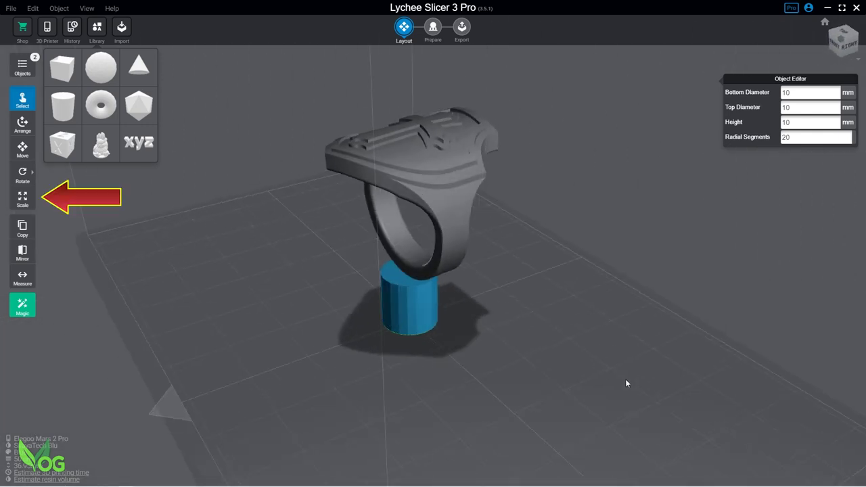
- Try scaling the cylinder uniformly to 20 mm and to 1 mm
click(21, 198)
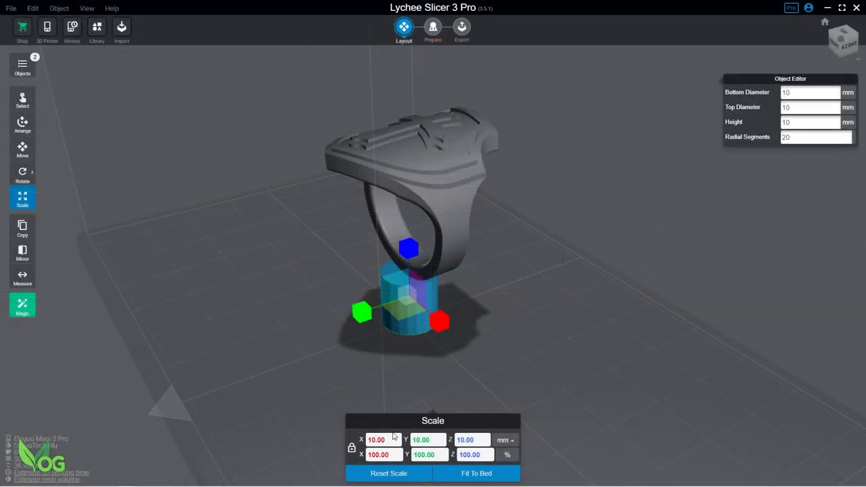
key(Return)
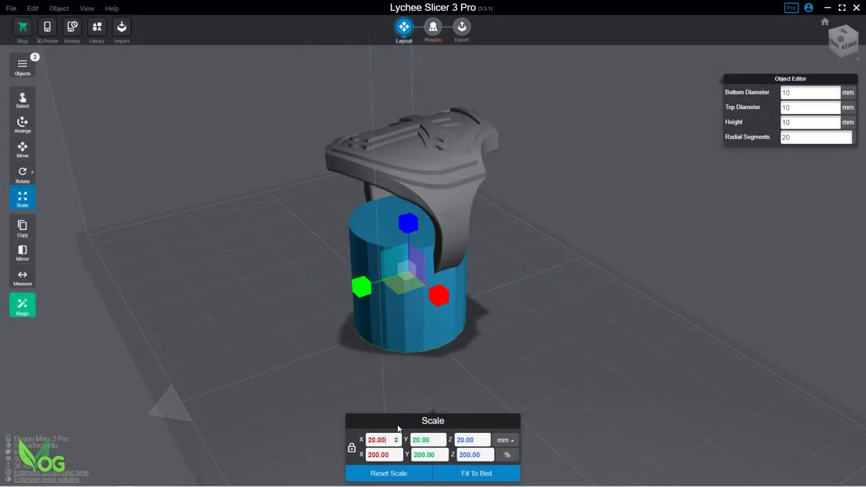
text(1)
key(Return)
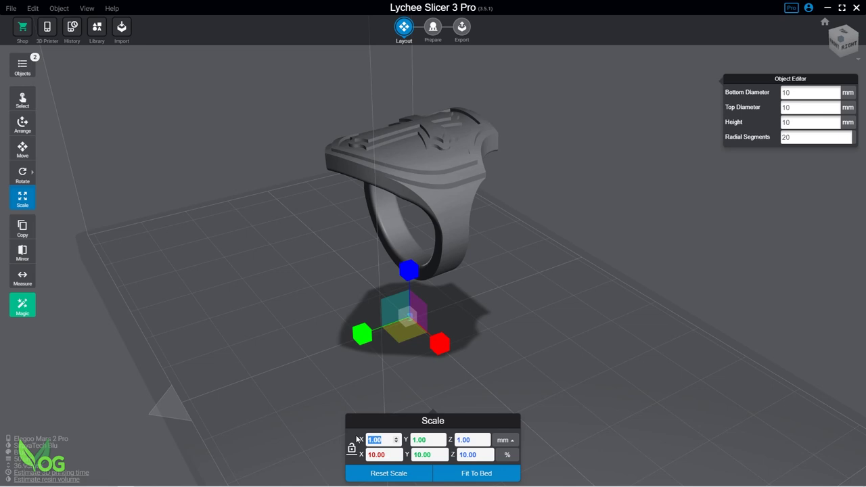
- Unlock the scale proportions and size the cylinder to 3 mm in X and Y and 10 mm in Z
text(3)
key(Tab)
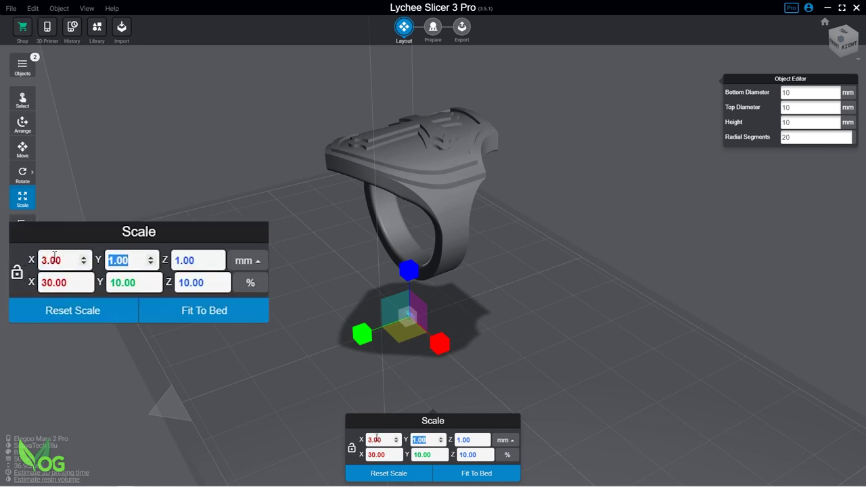
text(3)
key(Tab)
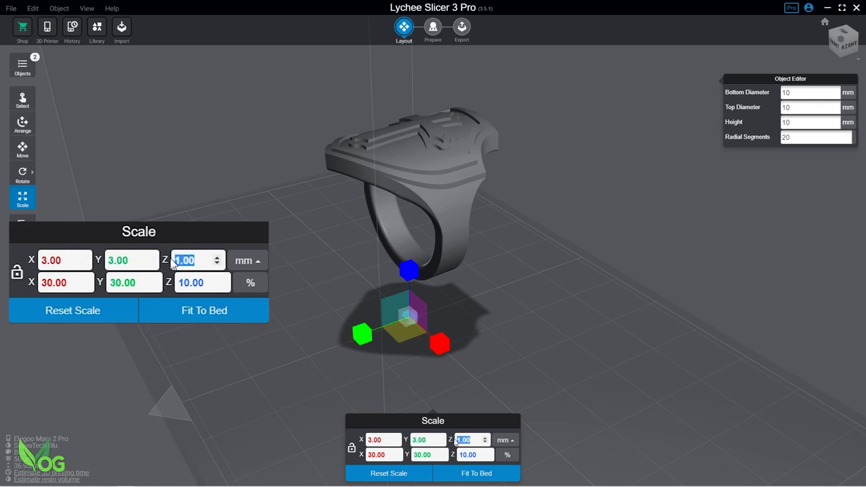
key(Return)
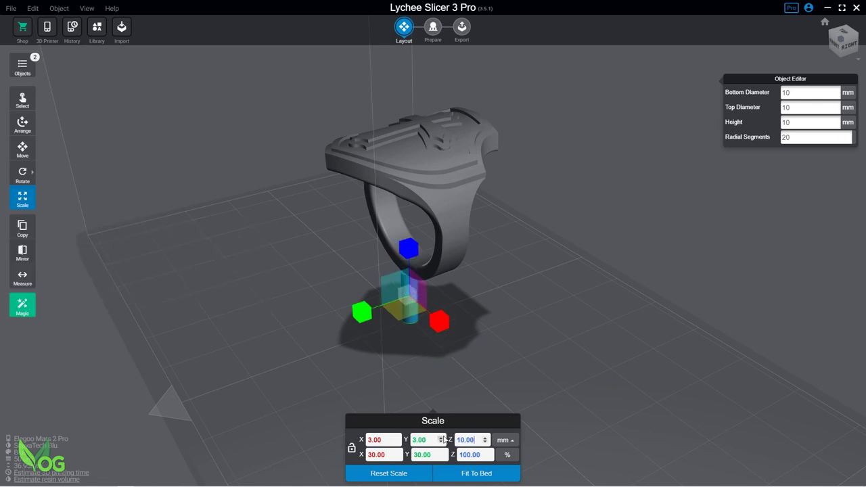
scroll(502, 364, up, 4)
right_drag(501, 364, 467, 335)
click(23, 101)
right_drag(527, 318, 520, 303)
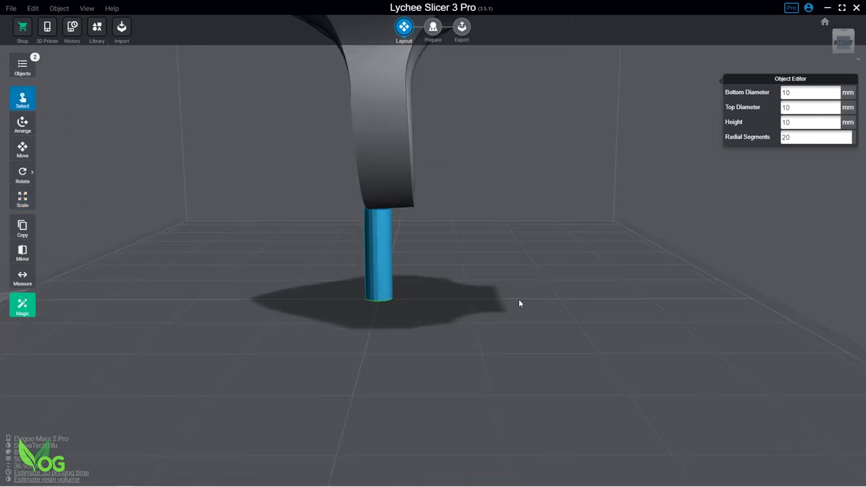
- Resize the cylinder to 4 mm in X and Y and 11 mm in Z
drag(519, 304, 583, 324)
click(23, 200)
text(4)
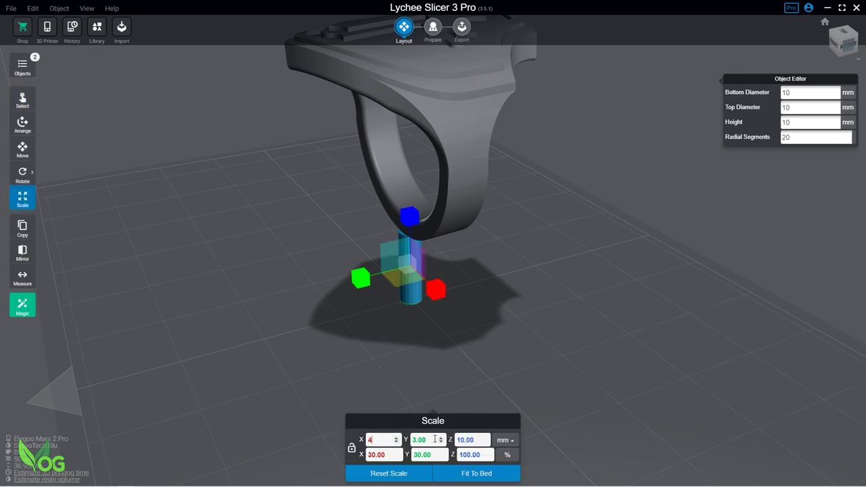
key(Tab)
key(Tab)
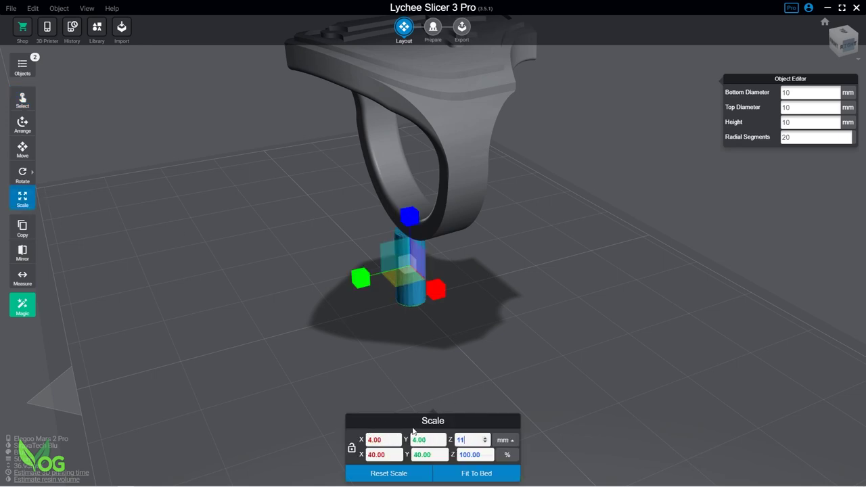
text(11)
key(Return)
- Move the cylinder along Y to about 1.49 mm, centring it beneath the ring band
drag(482, 313, 338, 301)
click(23, 100)
scroll(522, 329, up, 3)
drag(523, 329, 567, 280)
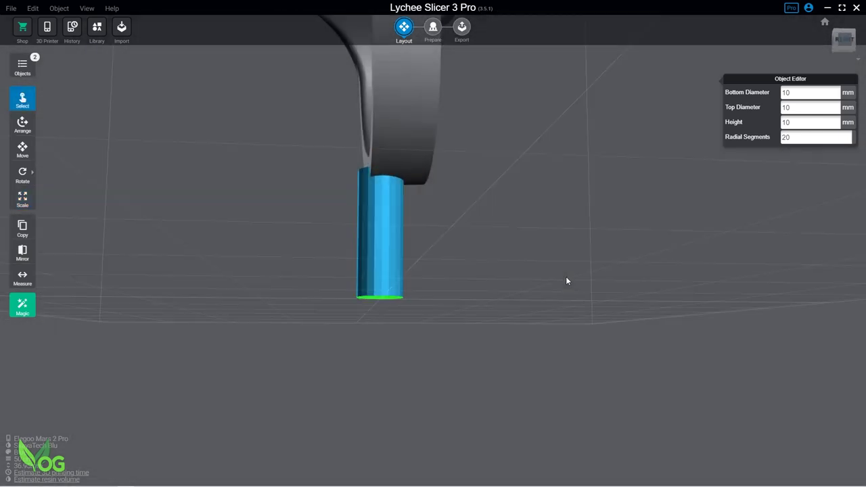
click(23, 147)
drag(330, 237, 352, 239)
drag(533, 345, 526, 296)
scroll(509, 208, up, 4)
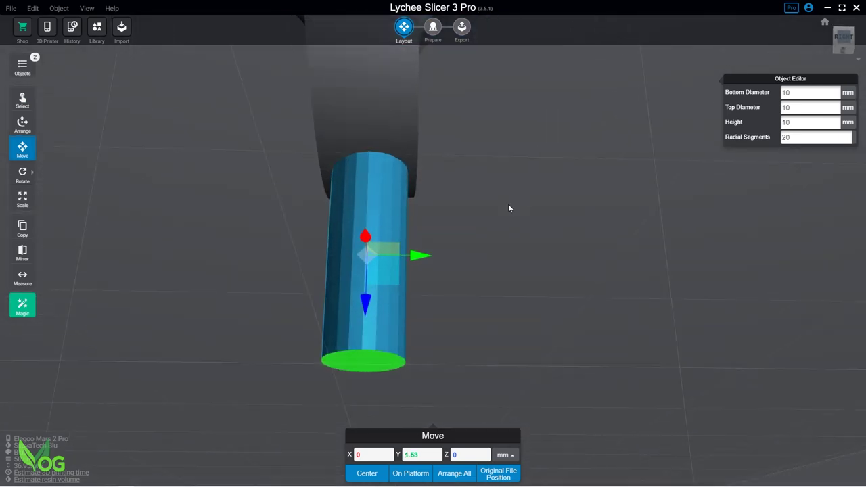
drag(510, 205, 509, 175)
drag(426, 261, 423, 261)
scroll(487, 229, down, 3)
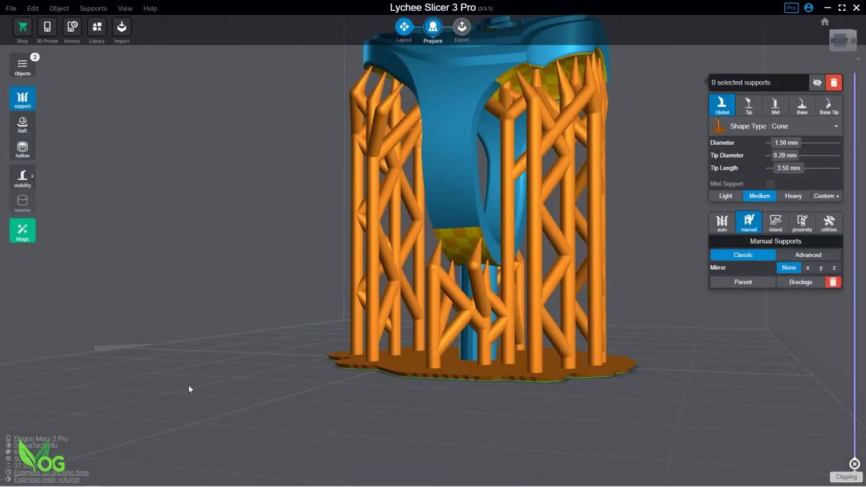
- Return to the layout stage, rotate the ring to about 54.91° around X, and raise it slightly higher above the plate
drag(188, 384, 535, 233)
scroll(569, 389, down, 5)
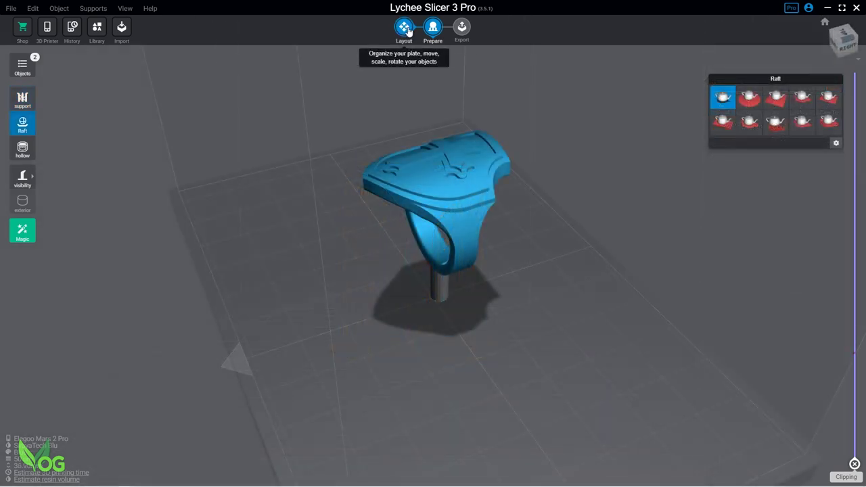
click(409, 32)
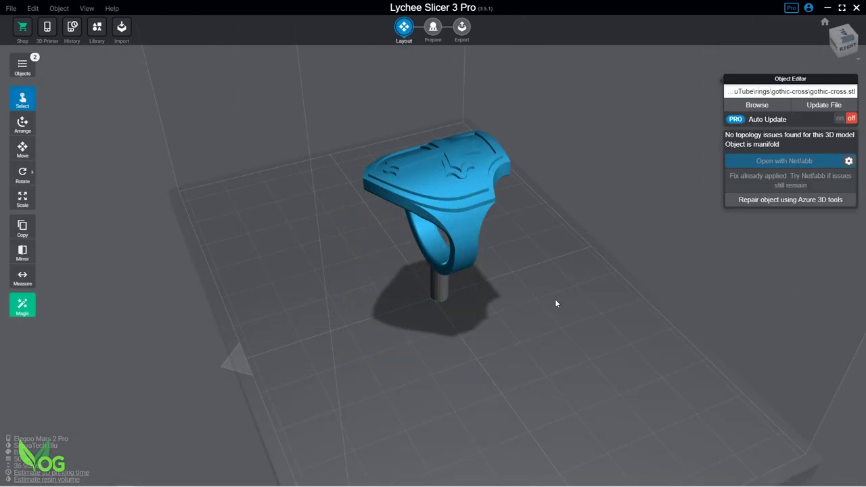
key(r)
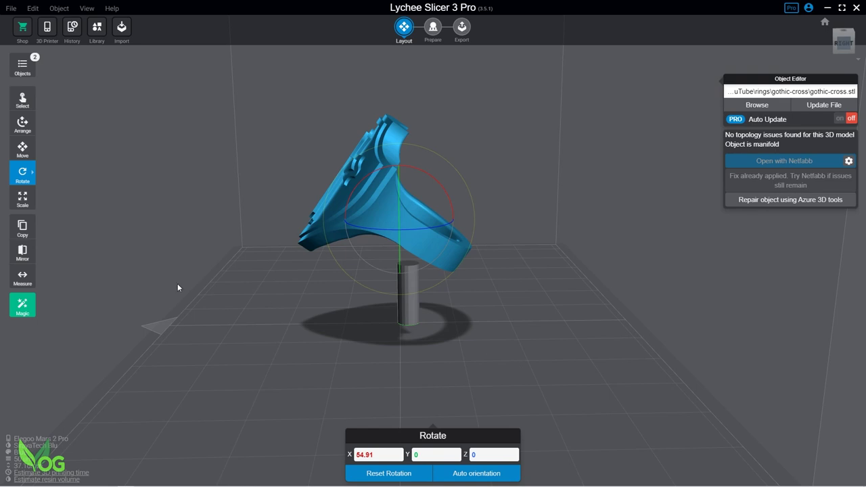
click(22, 149)
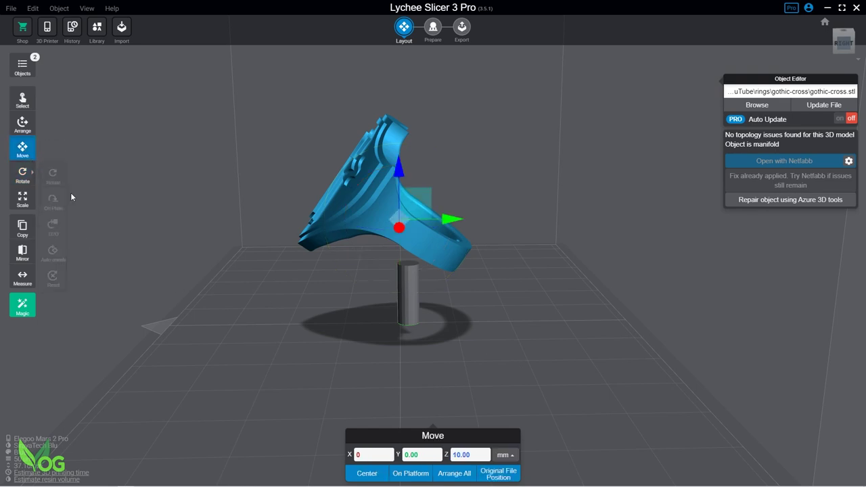
drag(400, 183, 400, 170)
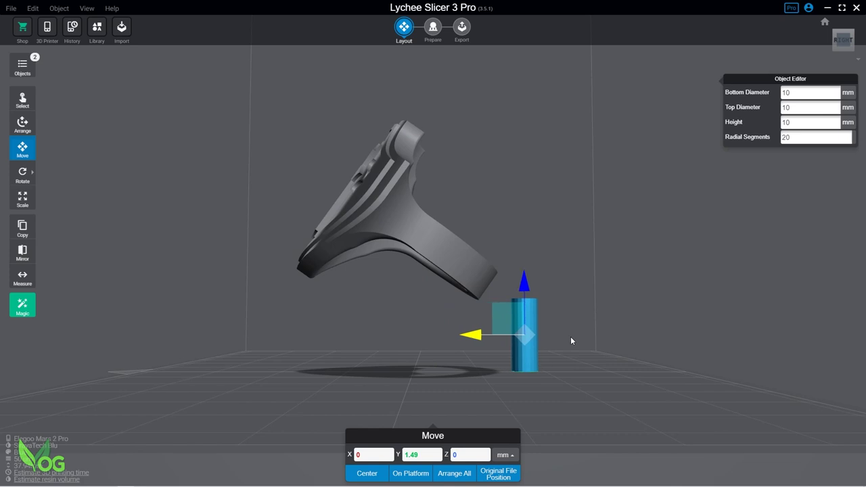
- Tilt the cylinder to match the ring band's angle and raise it to about 4.41 mm in Z
click(23, 174)
drag(487, 291, 465, 344)
click(22, 149)
drag(532, 289, 532, 261)
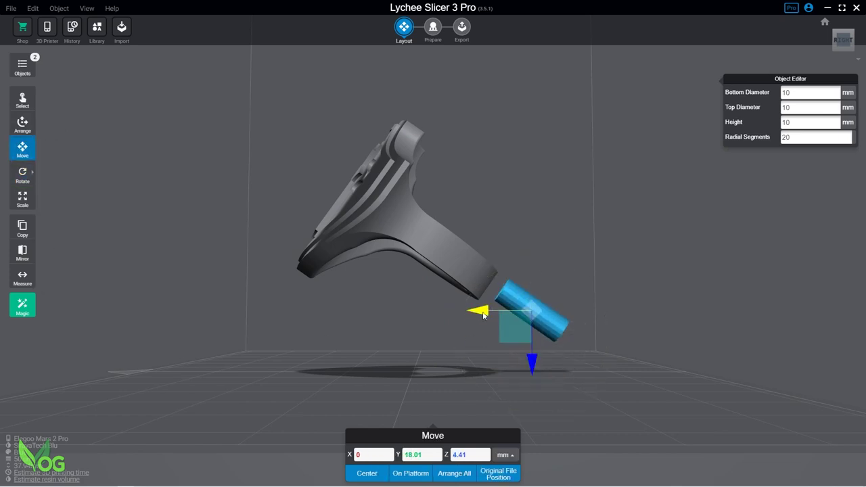
- Move the cylinder against the end of the ring band, at about X 2.03, Y 15.75 and Z 5.09 mm
drag(479, 309, 465, 308)
drag(515, 366, 515, 362)
right_drag(572, 325, 449, 378)
drag(465, 360, 469, 361)
right_drag(690, 379, 788, 333)
scroll(721, 322, down, 4)
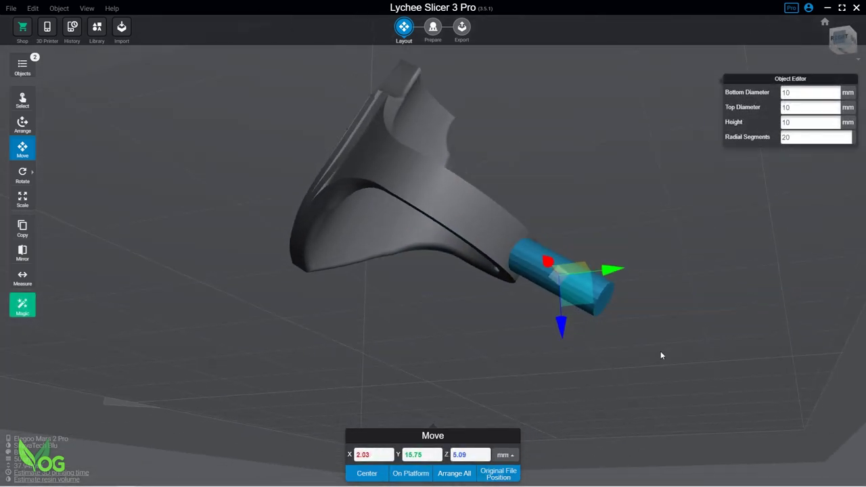
right_drag(661, 355, 738, 410)
click(633, 341)
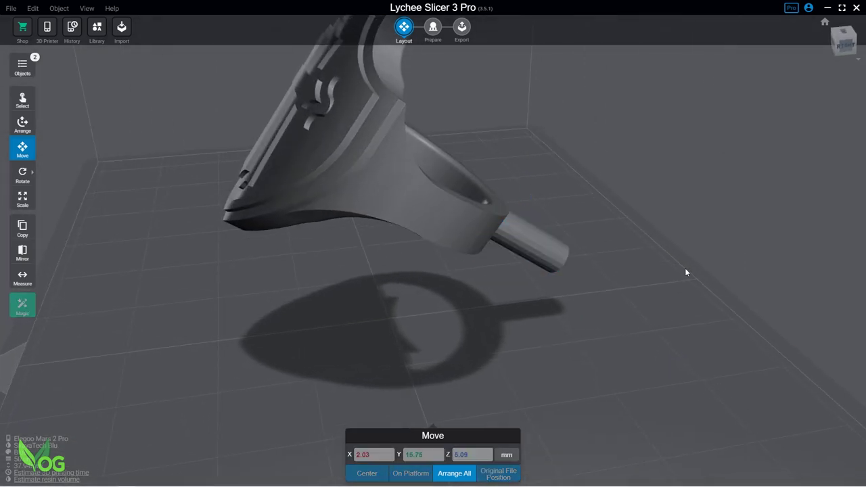
drag(670, 282, 528, 337)
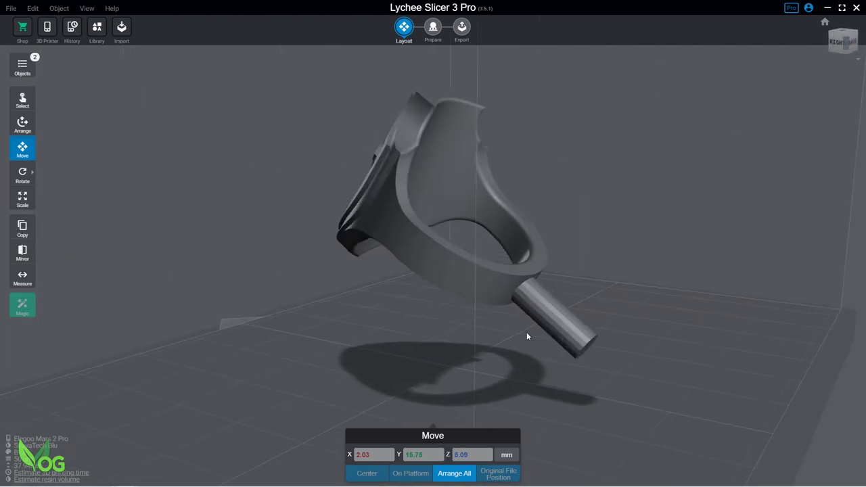
- Move the cylinder away from the ring band to about X 5.02 and Y 17.18 mm, leaving a gap, and select the ring
click(537, 334)
scroll(536, 334, up, 5)
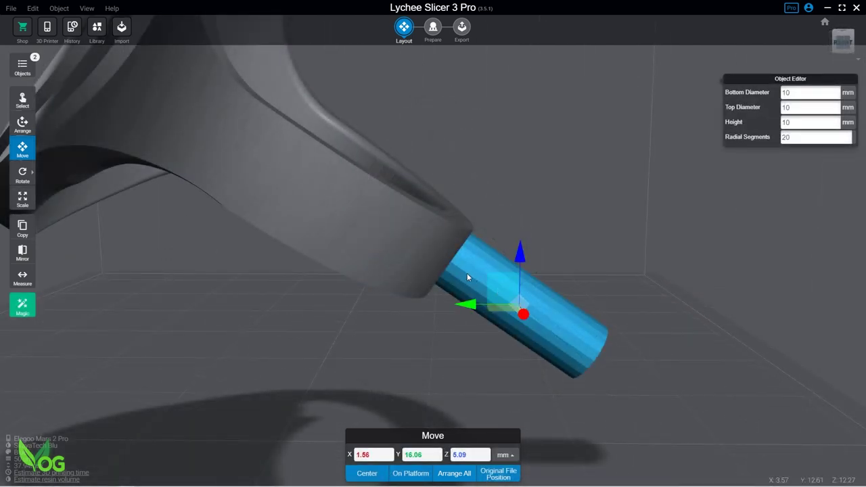
drag(467, 276, 475, 277)
scroll(546, 236, up, 5)
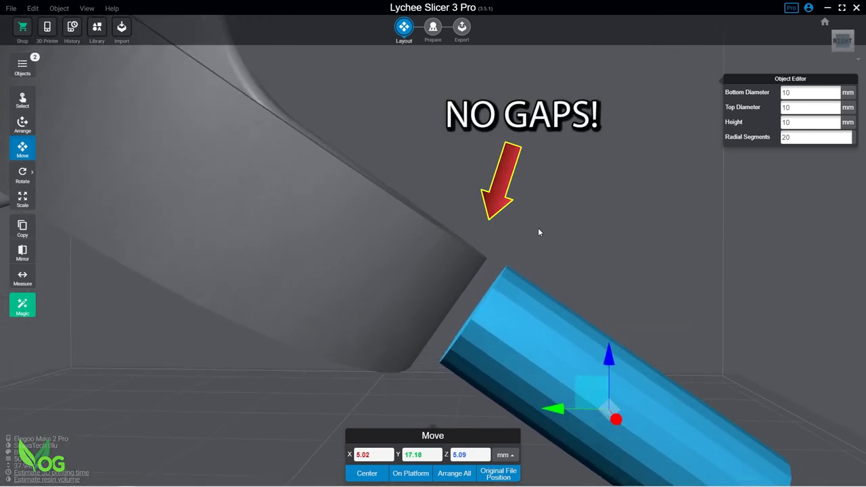
drag(539, 233, 514, 251)
click(436, 272)
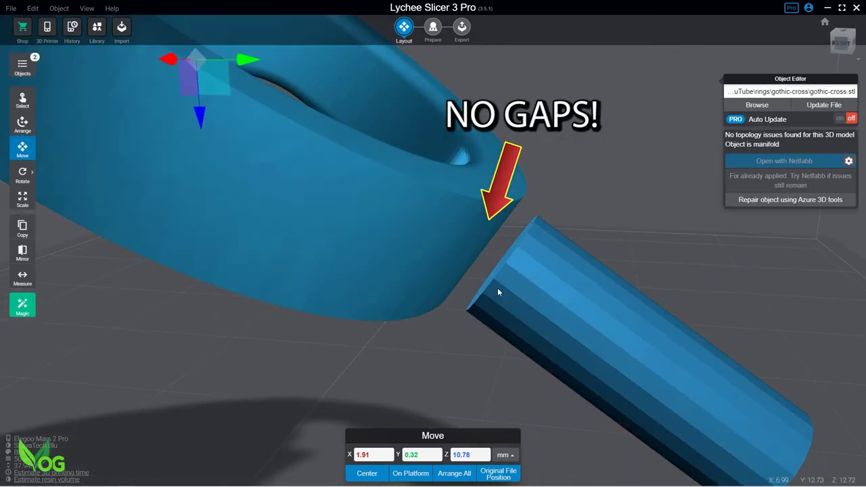
- Select the short cylinder and move it flush against the ring band's end, at about X 3.15, Y 15.75 and Z 5.09 mm
click(498, 292)
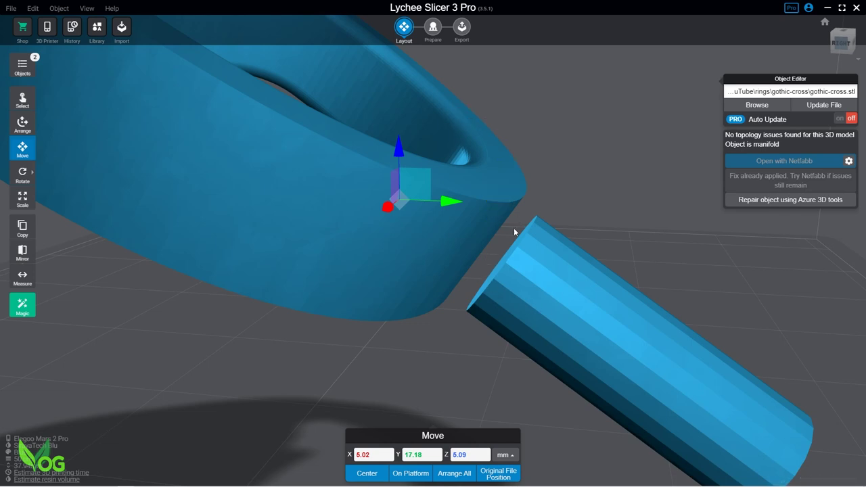
click(555, 277)
drag(635, 250, 585, 285)
drag(626, 257, 621, 251)
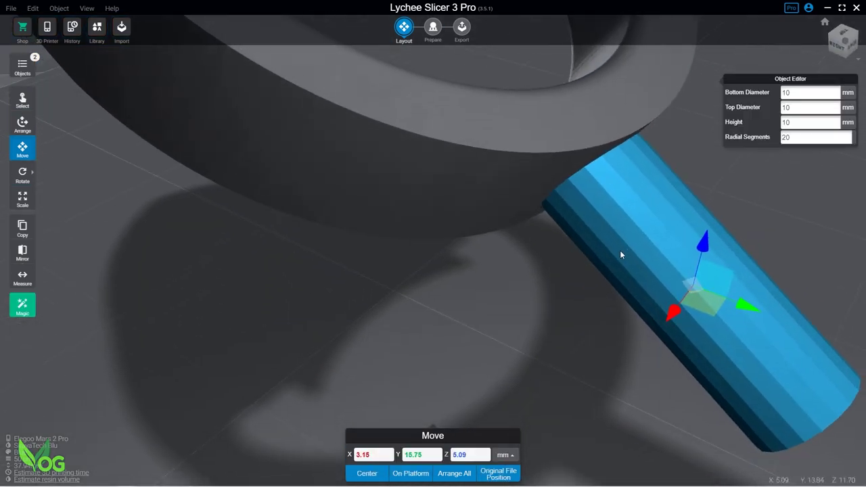
- Add a second cylinder and scale it to 3 mm in X, 3 mm in Y and 30 mm in Z
scroll(578, 283, down, 3)
right_drag(756, 234, 641, 266)
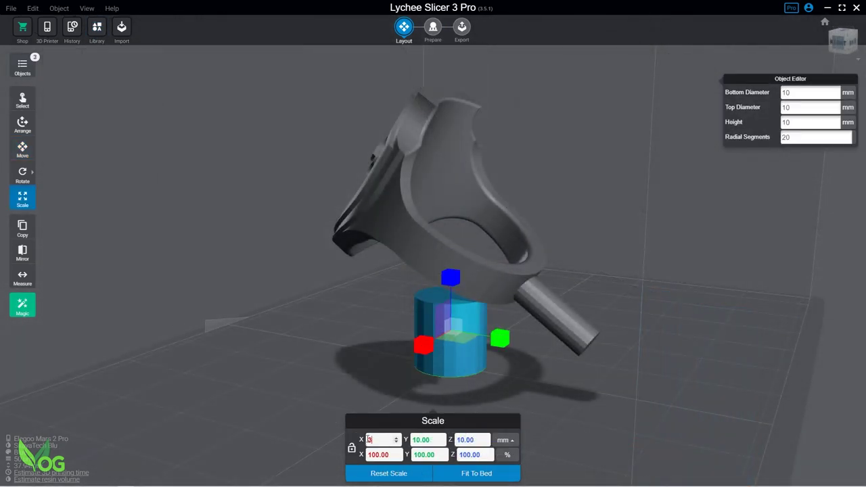
drag(432, 440, 410, 440)
text(3)
drag(476, 440, 452, 440)
text(20)
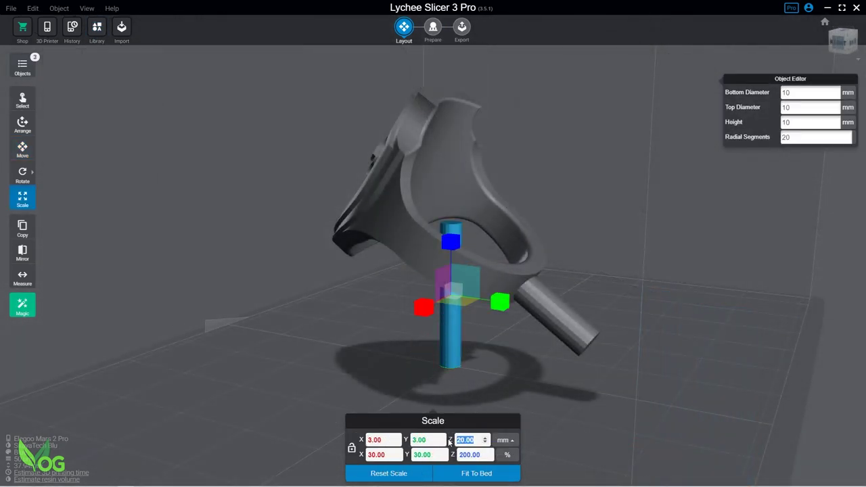
text(30)
- Tilt the 30 mm cylinder parallel to the first sprue and raise it so one end meets the back of the shield
right_drag(542, 284, 596, 274)
click(22, 175)
drag(435, 205, 323, 323)
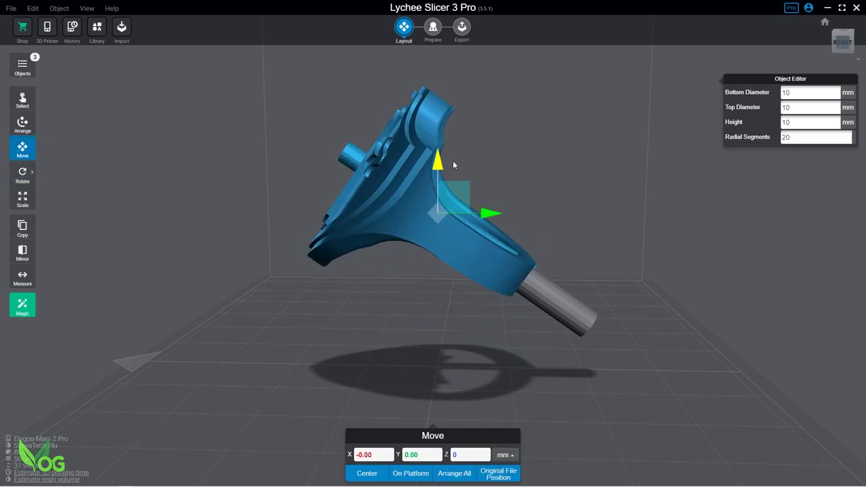
right_drag(453, 161, 406, 256)
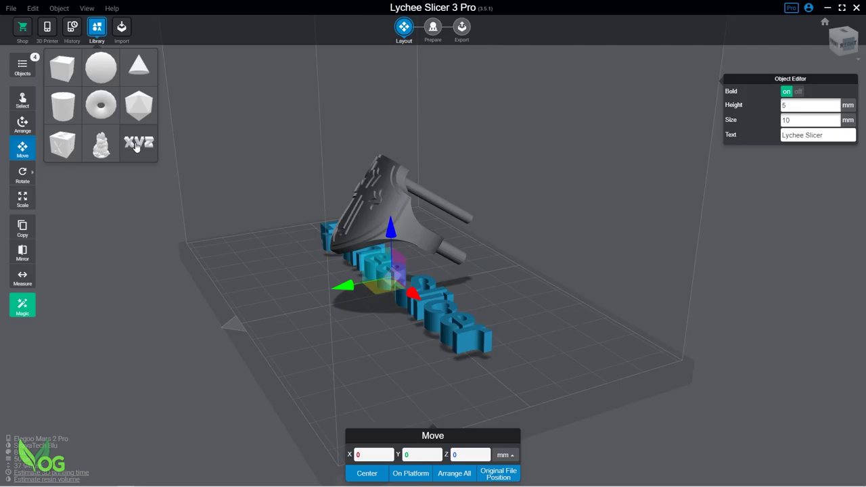
- Add a 3D text object reading "V" and scale it to 4 mm in X
text(V)
click(22, 100)
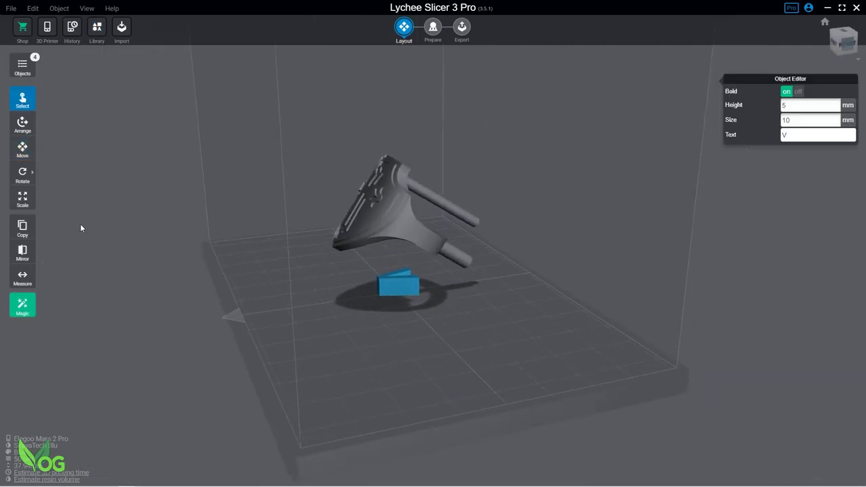
click(22, 198)
scroll(434, 374, up, 5)
drag(384, 440, 343, 439)
text(4)
- Move the letter V out beside the ring to X 18.75 mm and raise it to about 19.76 mm in Z
right_drag(497, 359, 549, 365)
click(23, 149)
drag(386, 266, 455, 316)
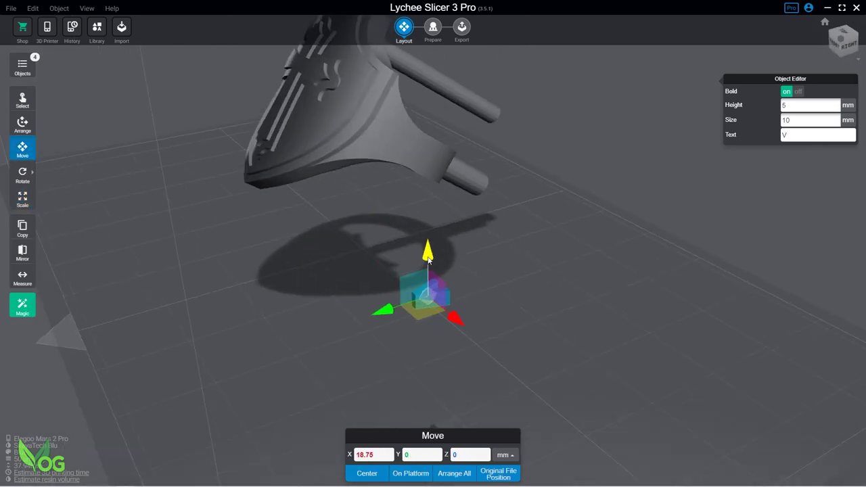
drag(427, 252, 428, 154)
- Rotate the letter V to face outward from the ring's side, at about X 180, Y -88.8 and Z 180 degrees
right_drag(474, 284, 542, 257)
click(22, 174)
drag(464, 122, 378, 70)
right_drag(521, 283, 379, 286)
drag(413, 208, 519, 146)
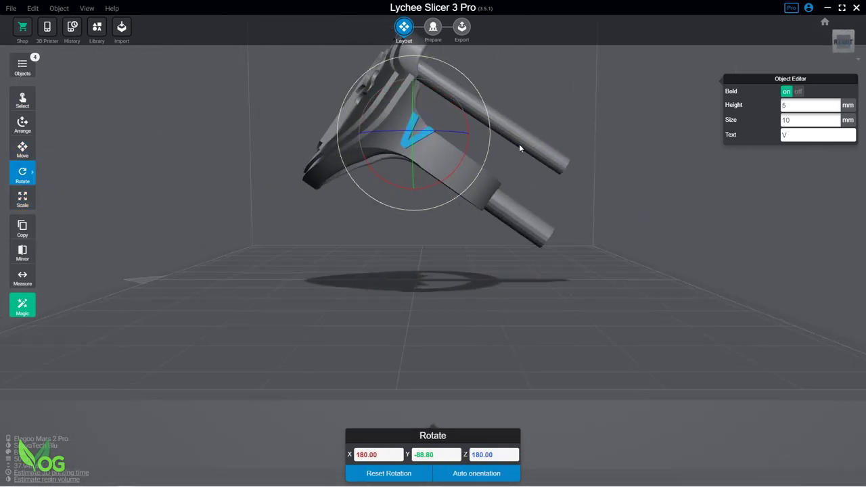
- Fine-tune the letter V's rotation and move it inward along X against the side of the ring
right_drag(494, 259, 629, 305)
scroll(514, 204, up, 5)
drag(513, 146, 483, 120)
click(22, 149)
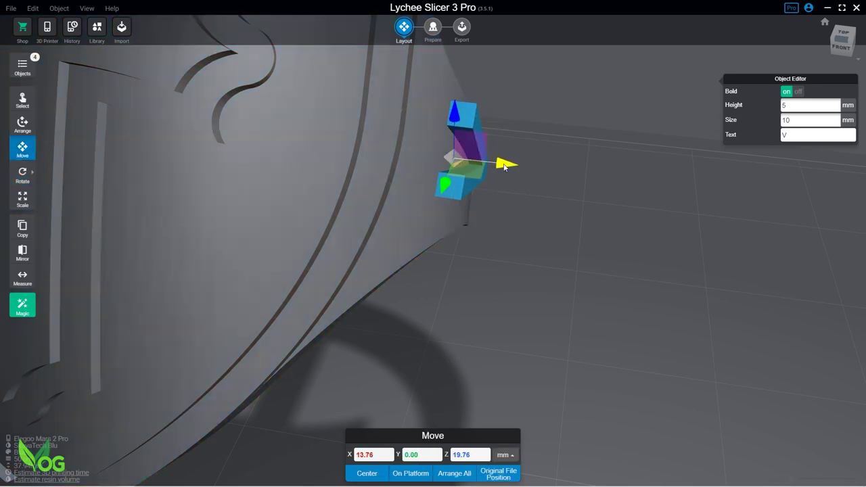
drag(505, 165, 494, 162)
- Add a sphere, raise it beside the ring on the side opposite the letter V, and scale it to 4 mm
right_drag(542, 169, 435, 159)
drag(300, 328, 300, 193)
click(22, 198)
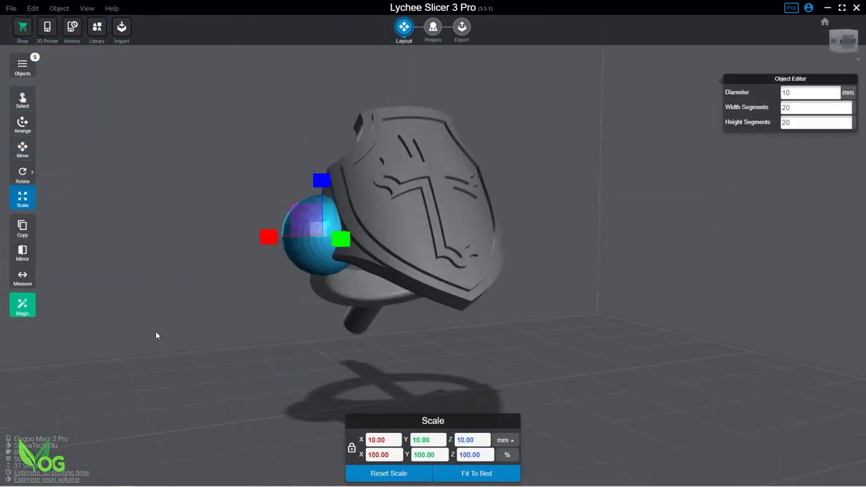
right_drag(155, 336, 264, 336)
drag(389, 441, 326, 429)
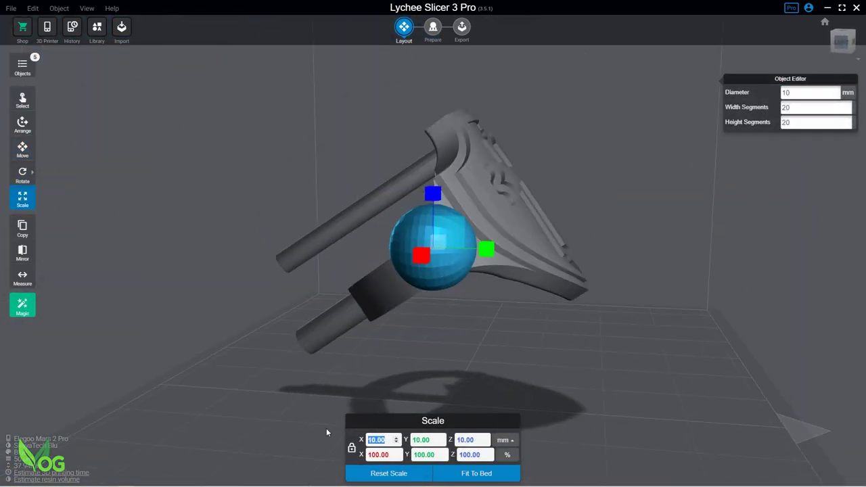
text(4)
- Move the 4 mm sphere onto the outer side of the ring band, opposite the letter V, and select the ring
click(23, 149)
drag(434, 193, 433, 173)
right_drag(542, 325, 437, 336)
drag(372, 285, 376, 278)
right_drag(377, 275, 414, 193)
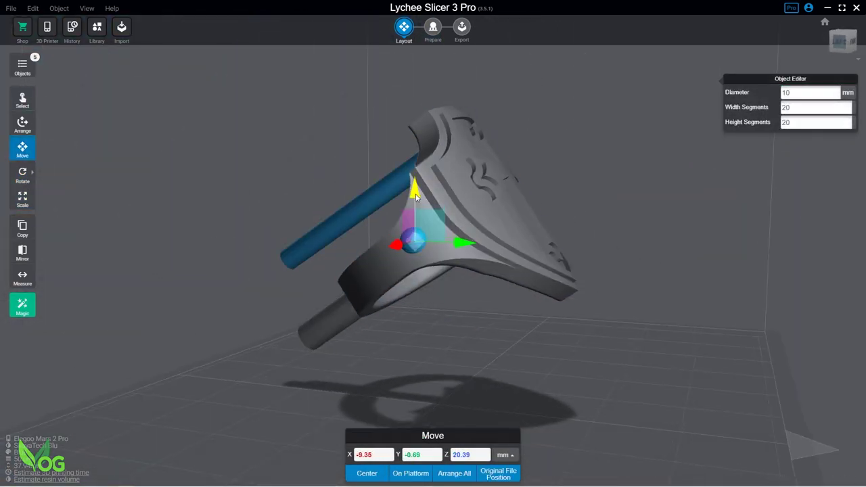
drag(414, 192, 413, 183)
scroll(460, 271, up, 3)
click(506, 324)
right_drag(506, 323, 432, 330)
click(431, 330)
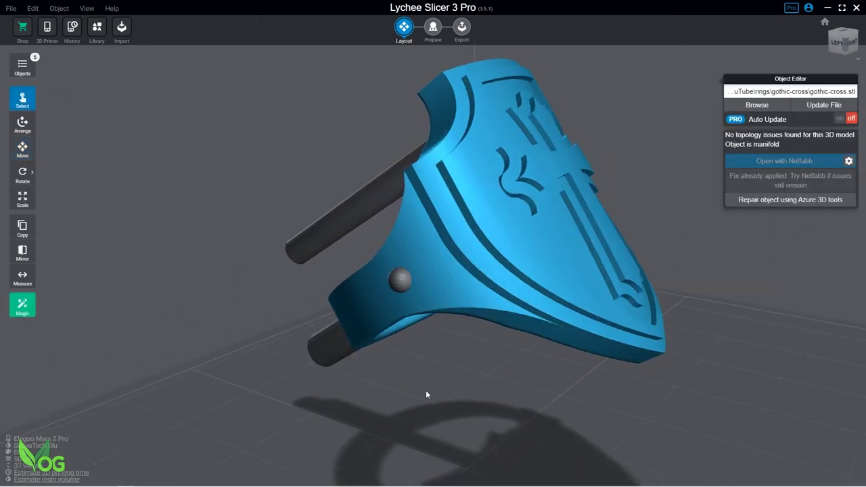